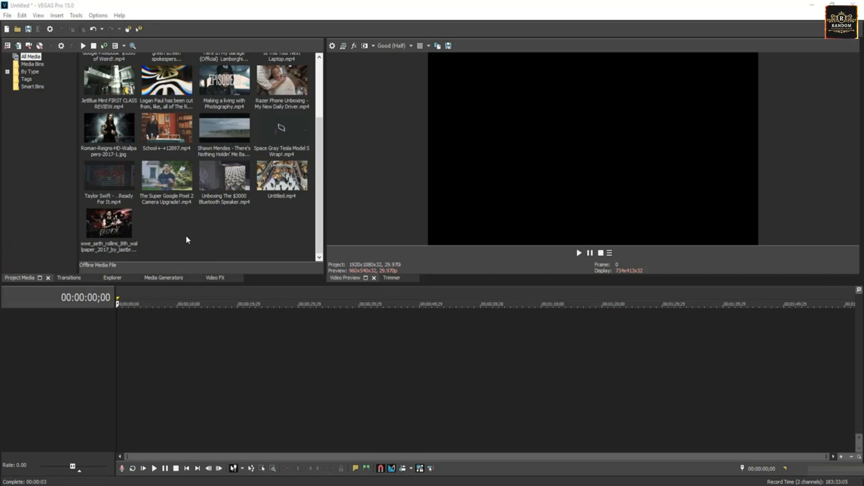
Step: Add the Unboxing The $3000 Bluetooth Speaker clip from the project media to the start of the timeline
{"action": "left_click", "coordinate": [220, 180]}
{"action": "scroll", "coordinate": [236, 209], "scroll_direction": "up", "scroll_amount": 3}
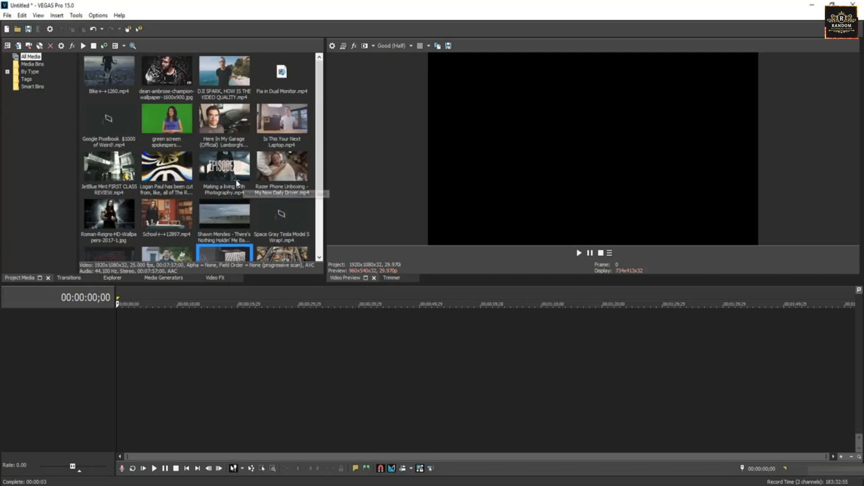
{"action": "scroll", "coordinate": [236, 225], "scroll_direction": "down", "scroll_amount": 3}
{"action": "left_click", "coordinate": [202, 233]}
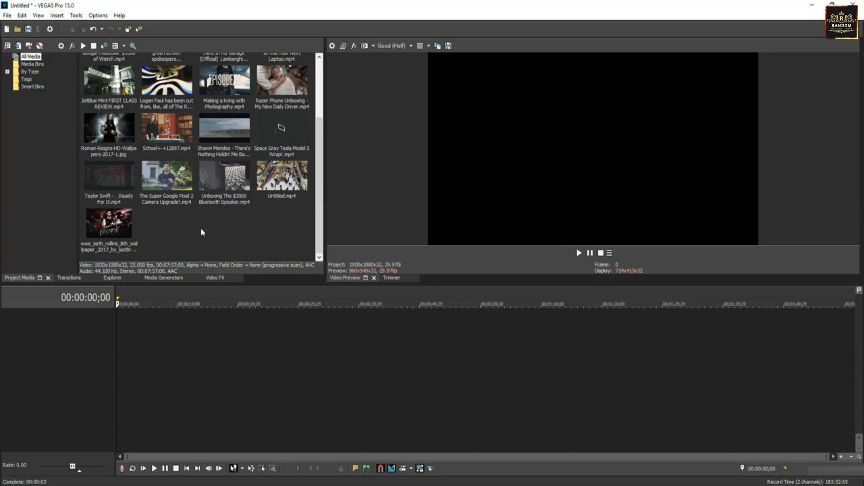
{"action": "left_click", "coordinate": [224, 168]}
{"action": "left_click_drag", "start_coordinate": [325, 256], "coordinate": [113, 324]}
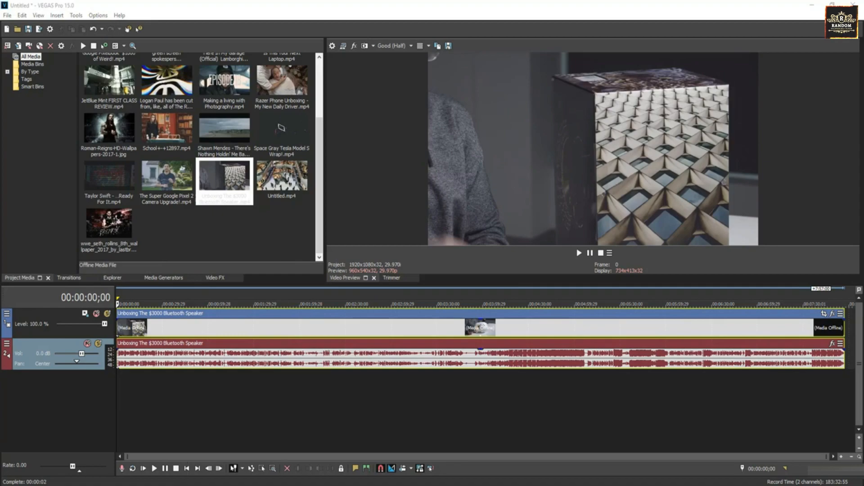
Step: Switch to YouTube in the browser and search for "lower third playlist"
{"action": "left_click", "coordinate": [118, 453]}
{"action": "double_click", "coordinate": [419, 100]}
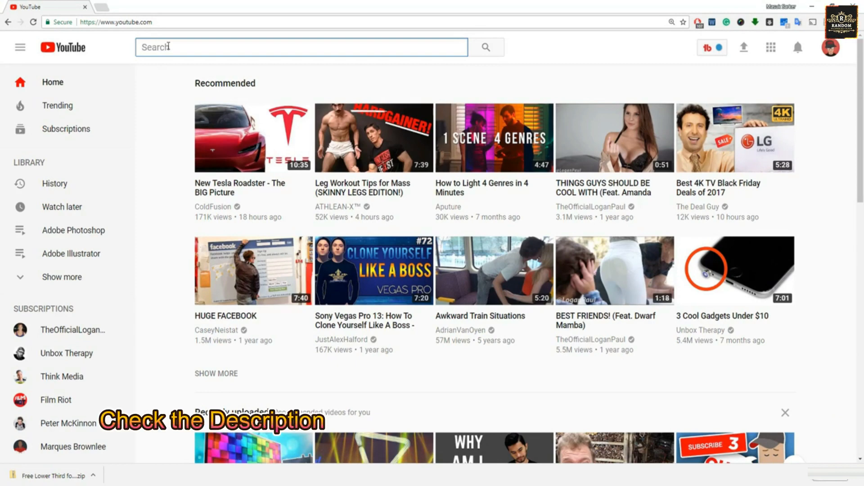
{"action": "type", "text": "lower"}
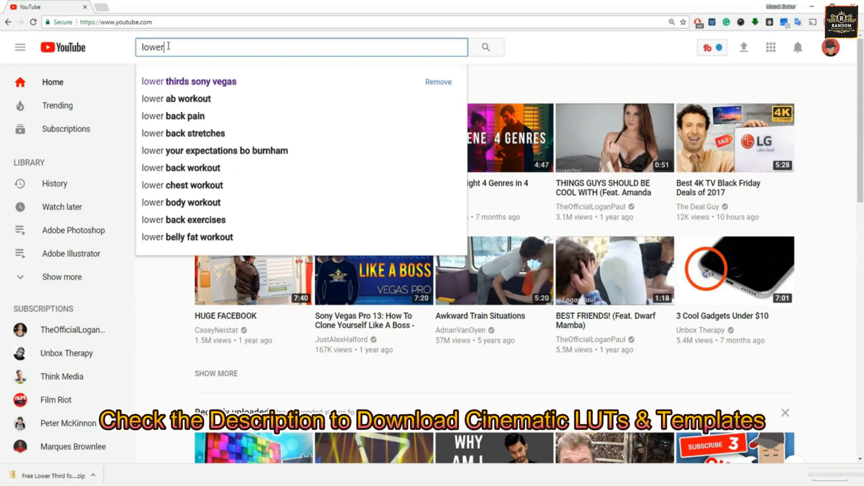
{"action": "type", "text": " third playlist"}
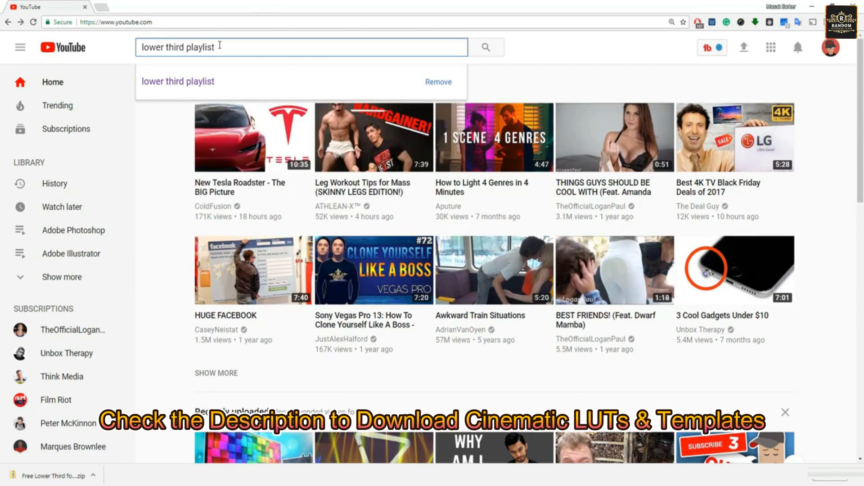
{"action": "key", "text": "Return"}
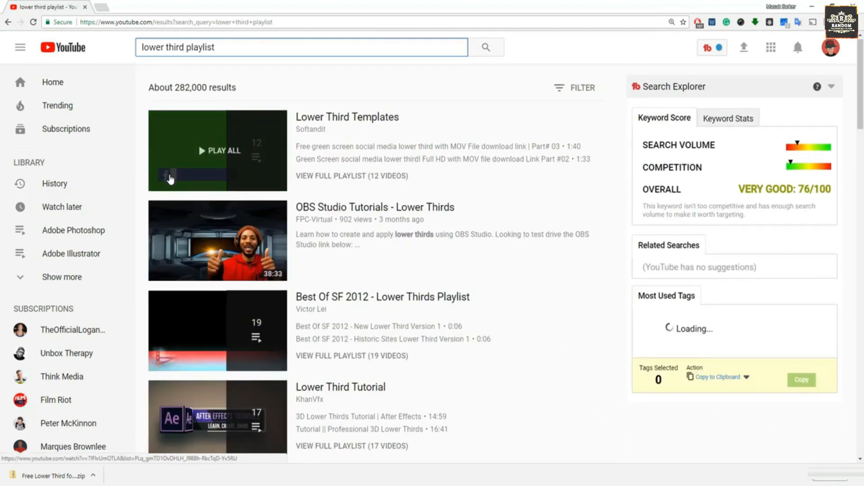
Step: Open the CGI VisualFX Lower Third playlist in a new tab, pause its video and look through the listed clips
{"action": "scroll", "coordinate": [170, 179], "scroll_direction": "down", "scroll_amount": 14}
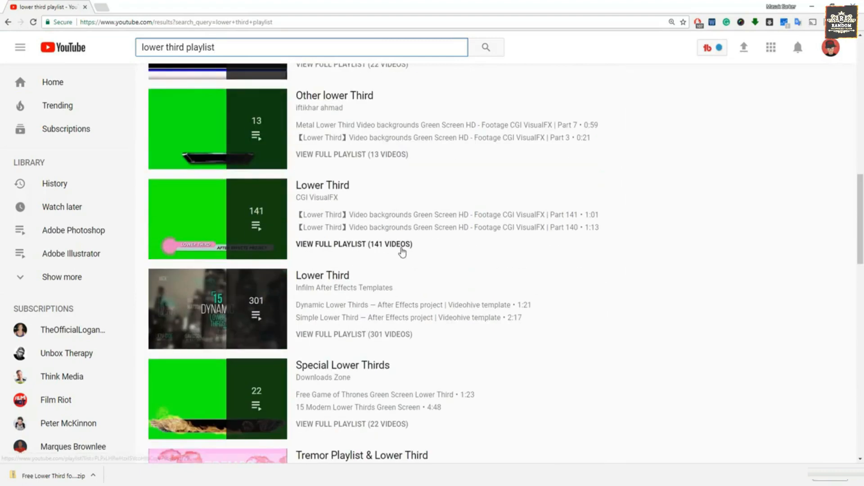
{"action": "scroll", "coordinate": [402, 251], "scroll_direction": "up", "scroll_amount": 5}
{"action": "scroll", "coordinate": [317, 286], "scroll_direction": "down", "scroll_amount": 3}
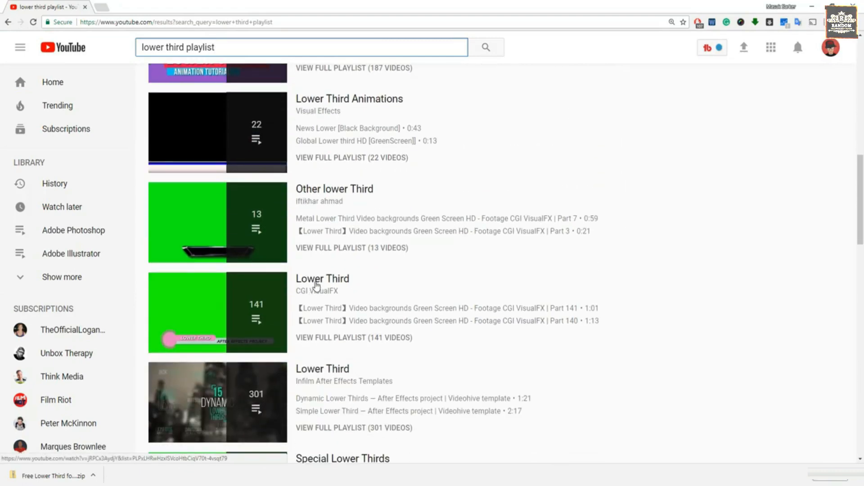
{"action": "right_click", "coordinate": [317, 286]}
{"action": "left_click", "coordinate": [336, 290]}
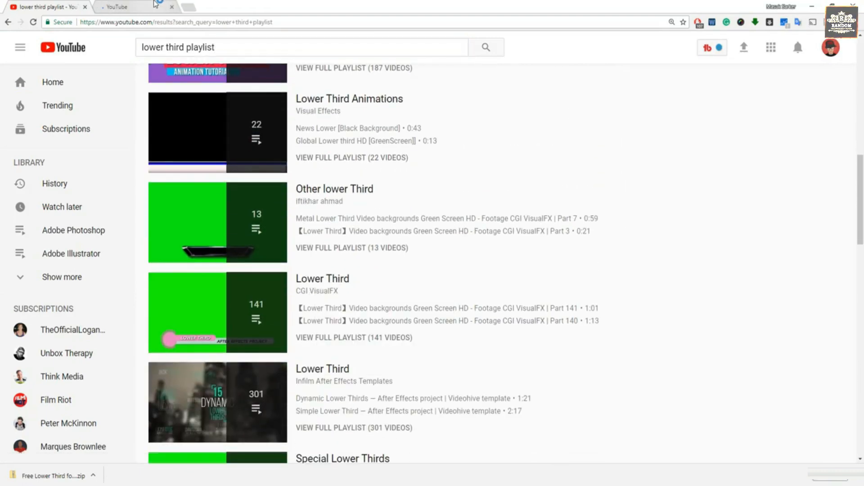
{"action": "left_click", "coordinate": [155, 5]}
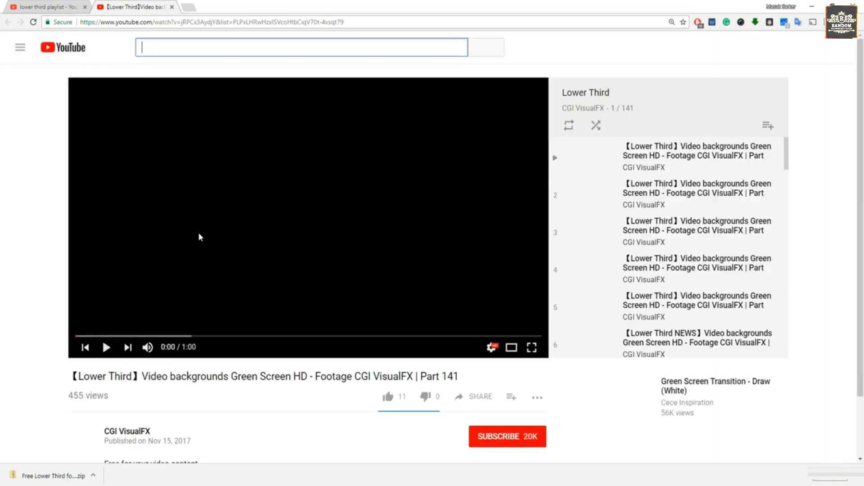
{"action": "left_click", "coordinate": [199, 233]}
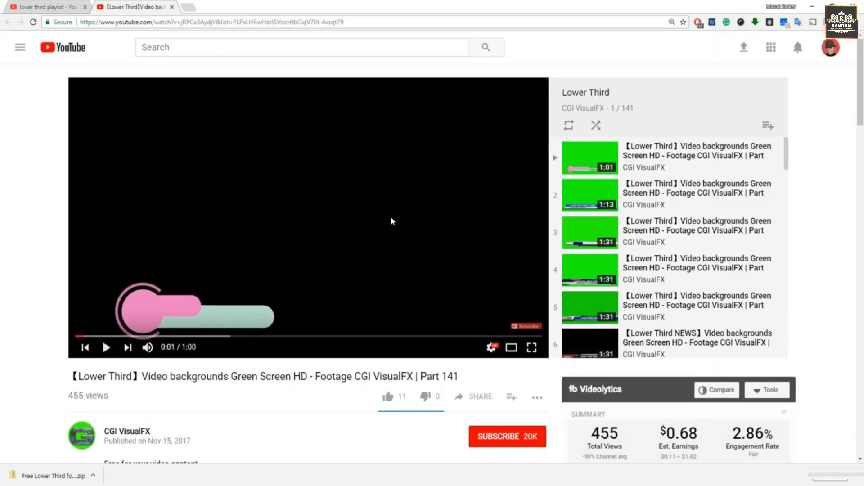
{"action": "scroll", "coordinate": [680, 203], "scroll_direction": "down", "scroll_amount": 20}
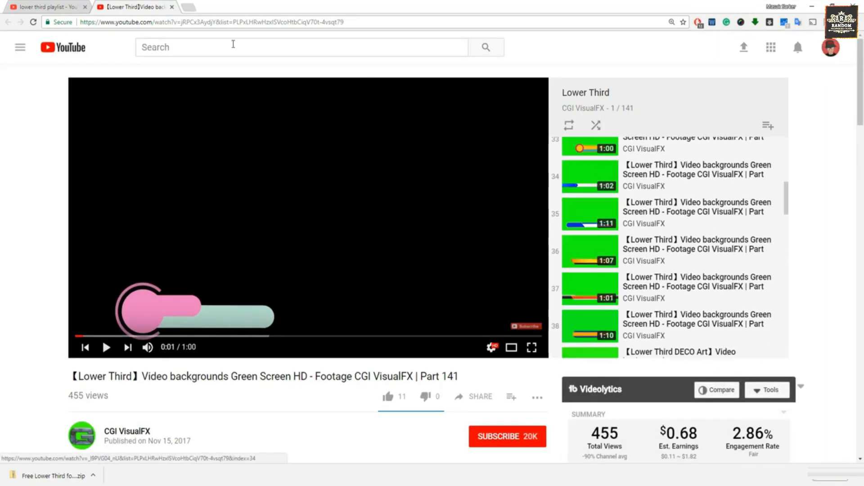
Step: From the search results, open the Other lower Third playlist in a new tab and pause its first video
{"action": "left_click", "coordinate": [68, 6]}
{"action": "right_click", "coordinate": [318, 190]}
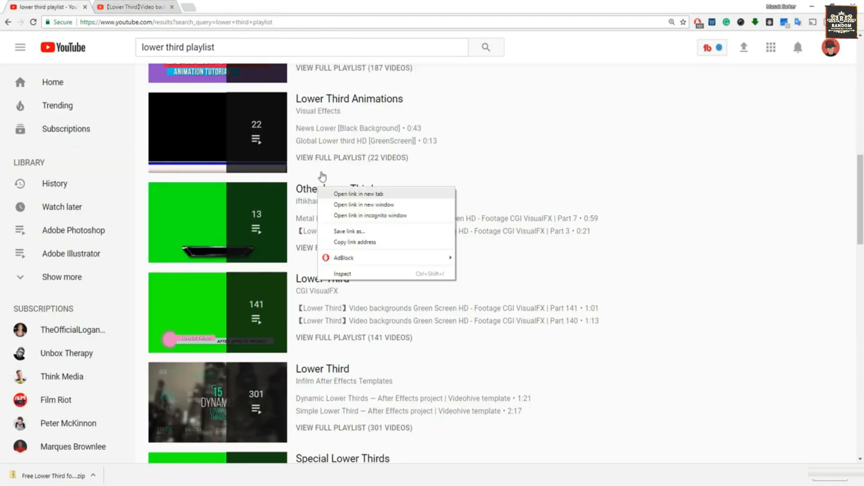
{"action": "left_click", "coordinate": [332, 194]}
{"action": "left_click", "coordinate": [211, 7]}
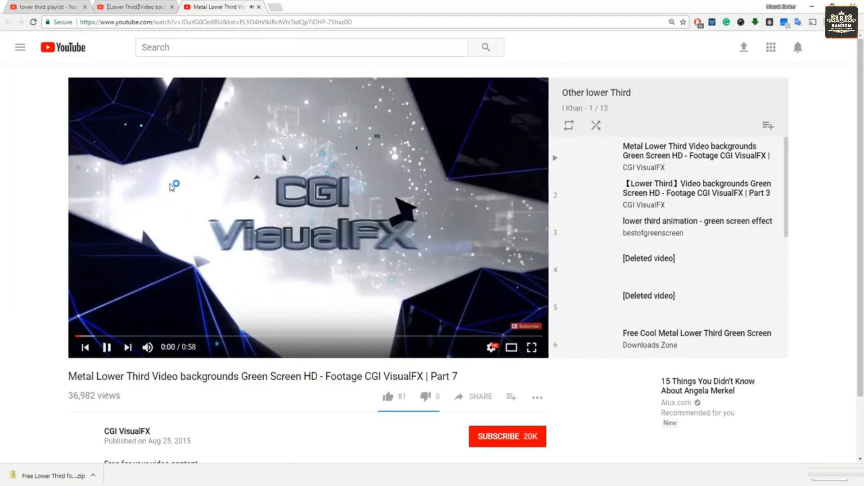
{"action": "left_click", "coordinate": [175, 184]}
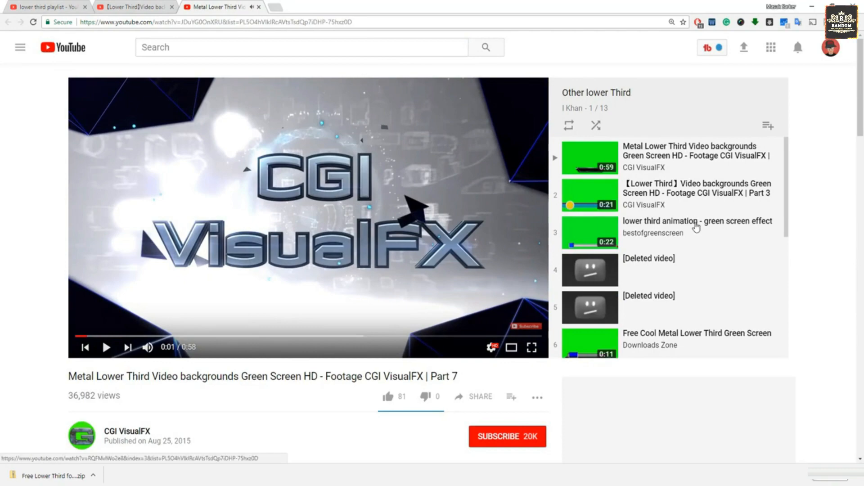
Step: Look through the Other lower Third playlist and preview a later part of the Metal Lower Third Part 7 video
{"action": "scroll", "coordinate": [643, 228], "scroll_direction": "down", "scroll_amount": 14}
{"action": "scroll", "coordinate": [482, 245], "scroll_direction": "up", "scroll_amount": 8}
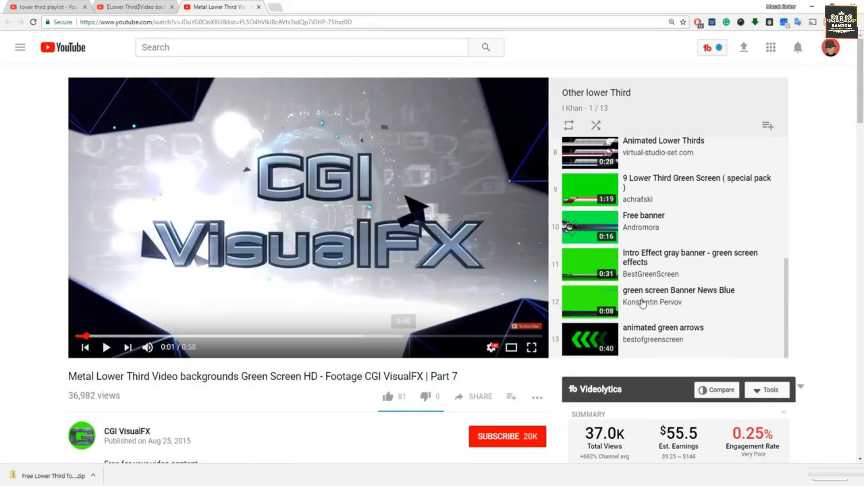
{"action": "scroll", "coordinate": [640, 290], "scroll_direction": "up", "scroll_amount": 6}
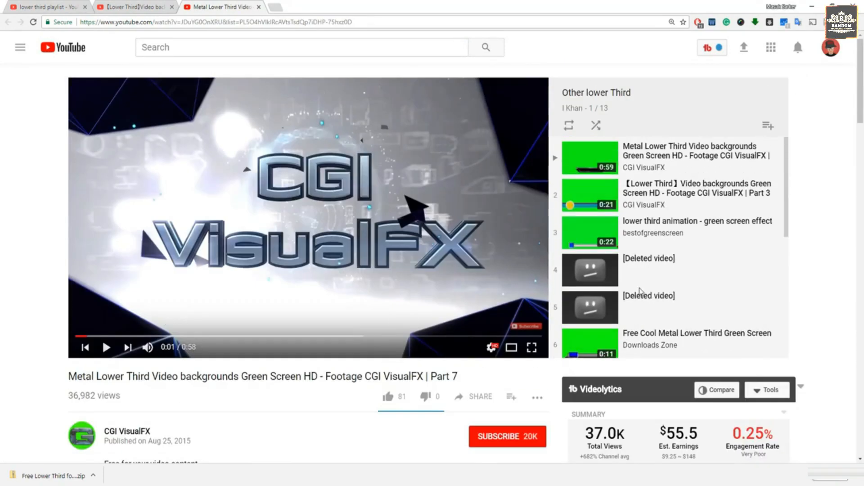
{"action": "left_click", "coordinate": [167, 267]}
{"action": "left_click", "coordinate": [198, 336]}
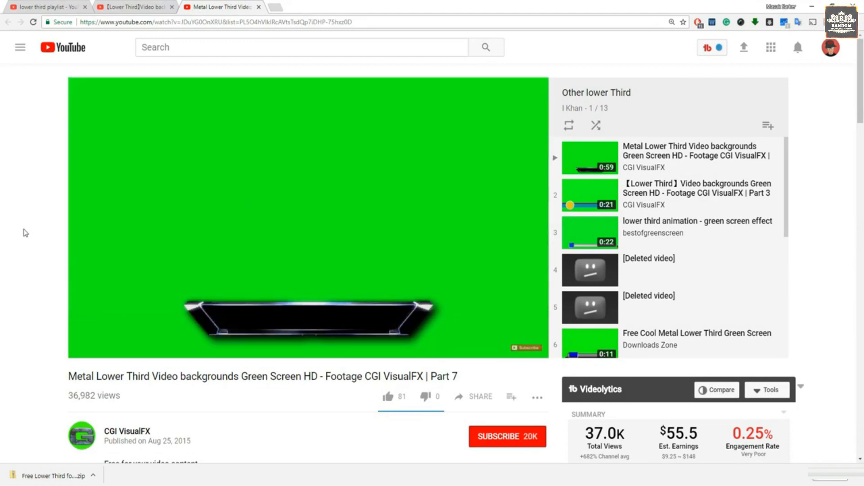
{"action": "left_click", "coordinate": [197, 228]}
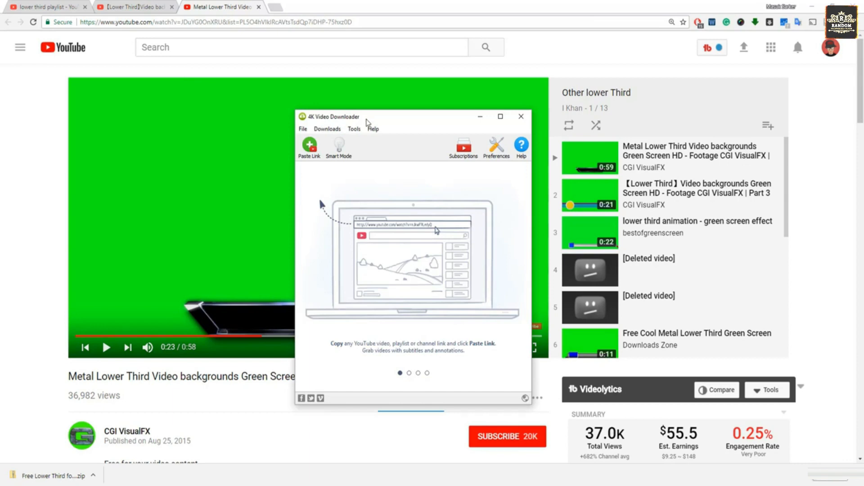
Step: Copy the Metal Lower Third video's link without the playlist part and switch to 4K Video Downloader
{"action": "left_click_drag", "start_coordinate": [221, 24], "coordinate": [36, 26]}
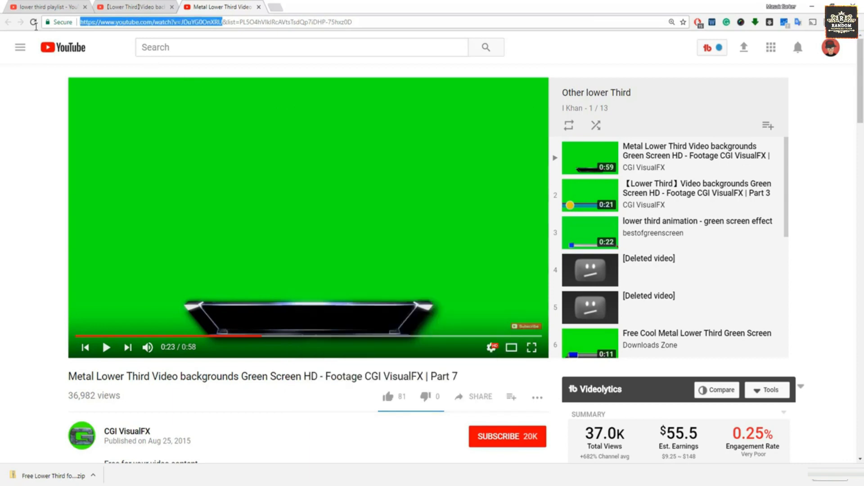
{"action": "right_click", "coordinate": [137, 23]}
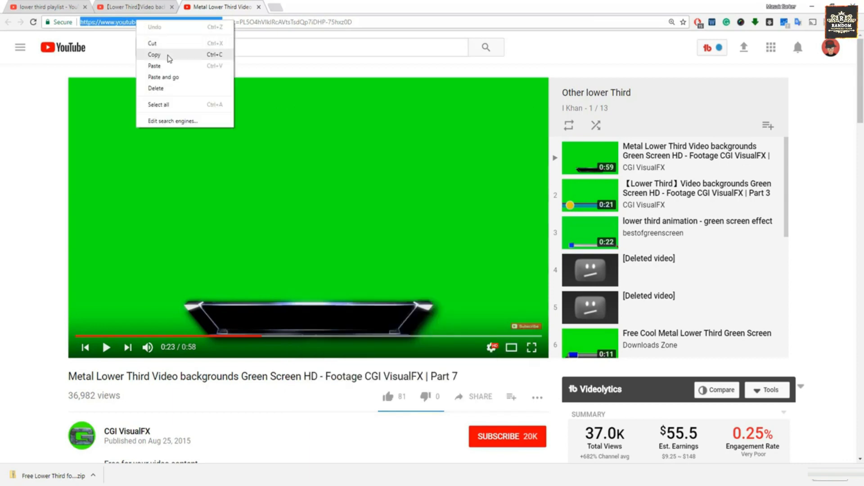
{"action": "left_click", "coordinate": [154, 54]}
{"action": "key", "text": "alt+Tab"}
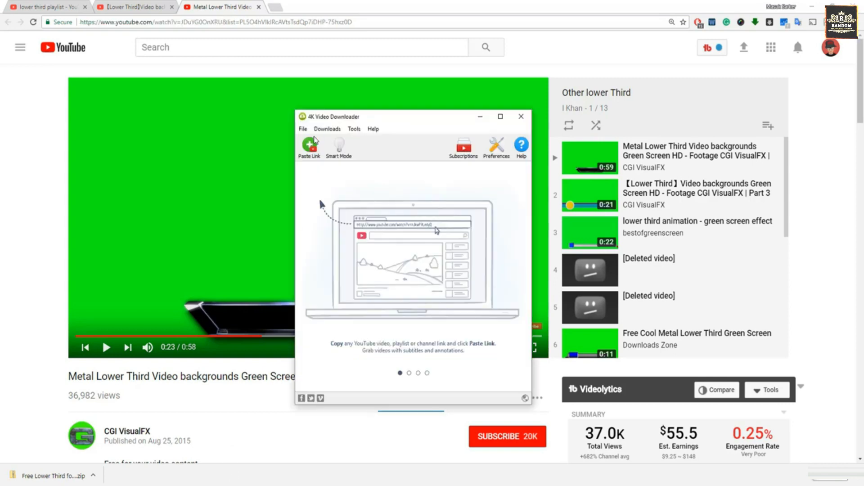
Step: Download the video from the copied link as a 1080p MP4 and close the downloader
{"action": "left_click", "coordinate": [310, 146]}
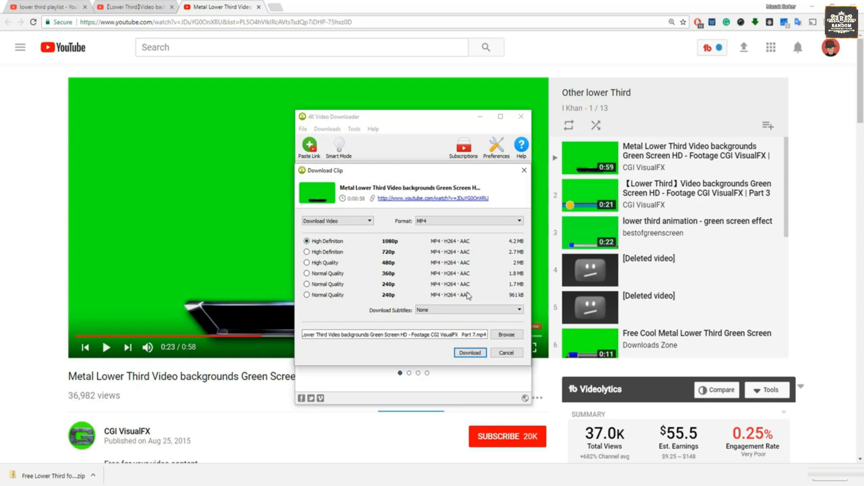
{"action": "left_click_drag", "start_coordinate": [429, 335], "coordinate": [317, 334]}
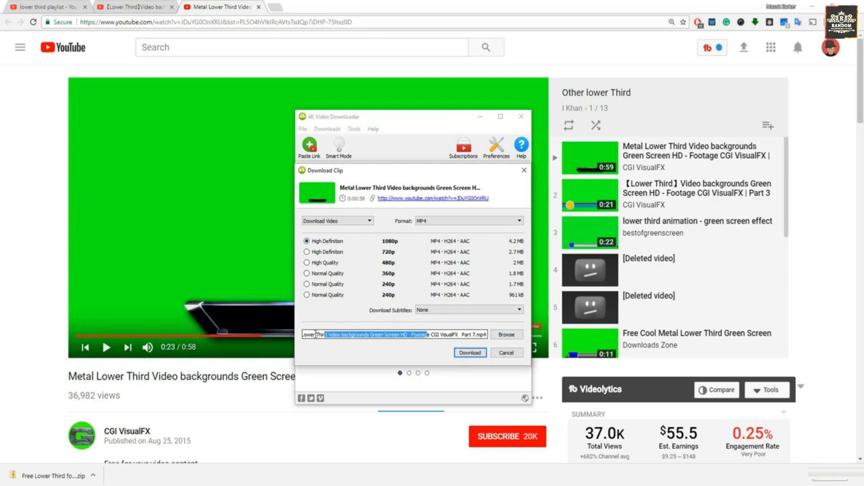
{"action": "key", "text": "ctrl+a"}
{"action": "left_click", "coordinate": [470, 353]}
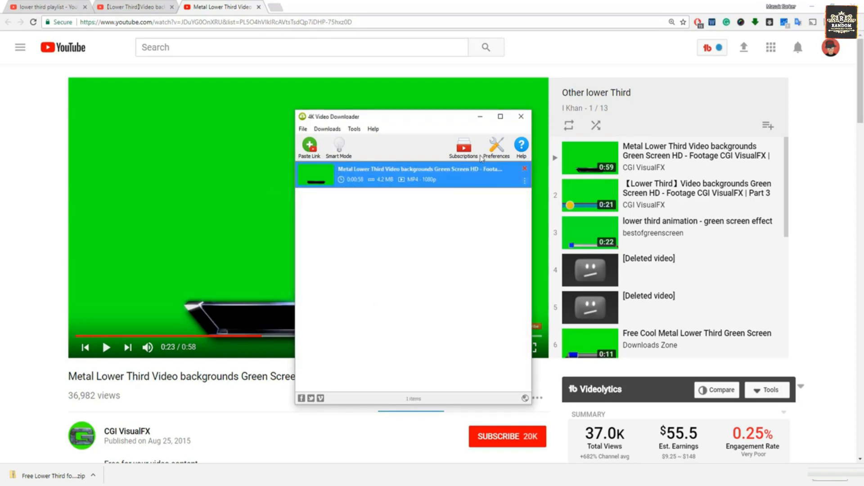
{"action": "left_click", "coordinate": [521, 118]}
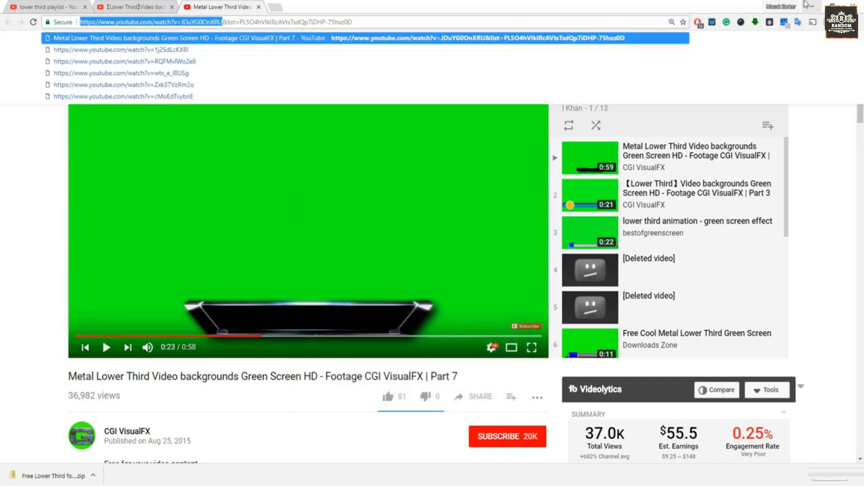
Step: Switch back to VEGAS Pro and import the downloaded Metal Lower Third video from the desktop into the project media
{"action": "left_click", "coordinate": [810, 6]}
{"action": "key", "text": "super+d"}
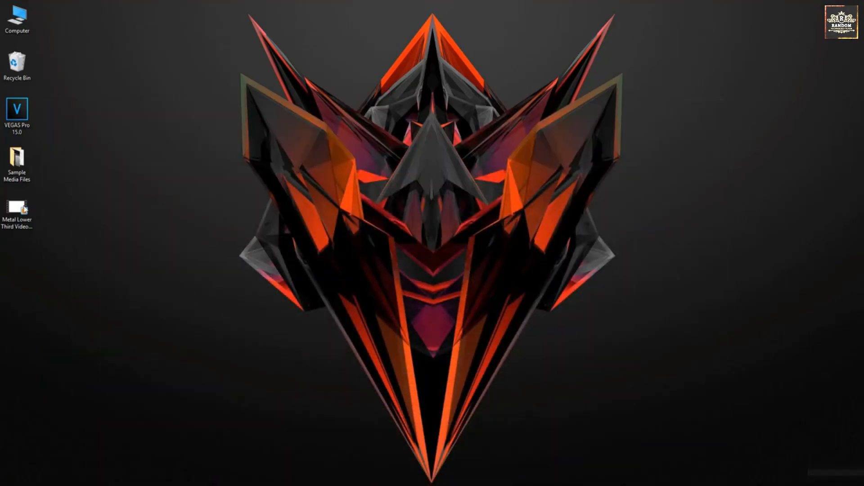
{"action": "left_click", "coordinate": [17, 207]}
{"action": "key", "text": "super+d"}
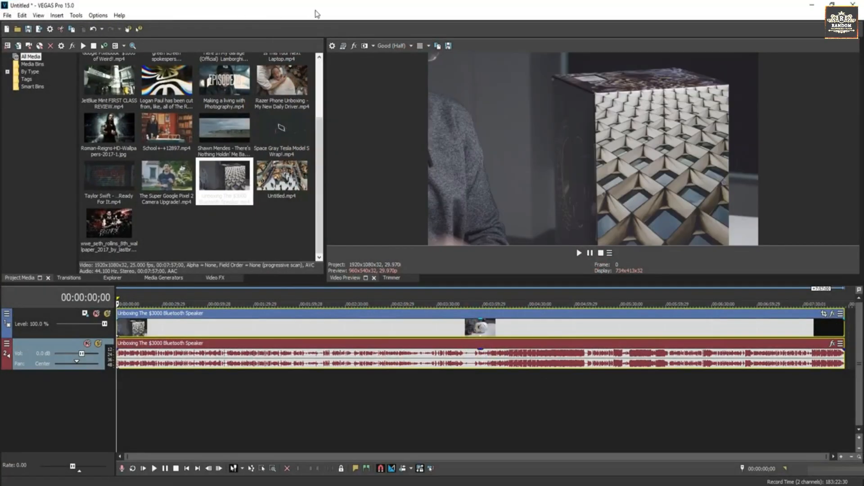
{"action": "mouse_move", "coordinate": [315, 14]}
{"action": "left_mouse_down"}
{"action": "mouse_move", "coordinate": [310, 28]}
{"action": "mouse_move", "coordinate": [320, 12]}
{"action": "left_mouse_up"}
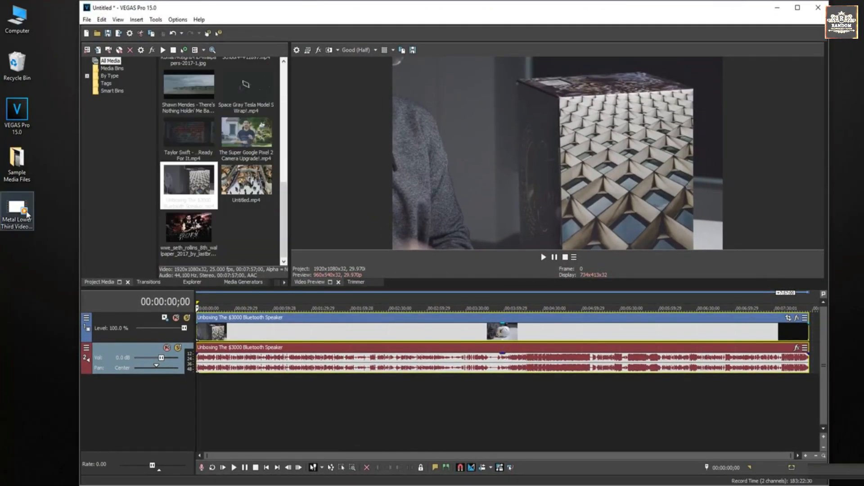
{"action": "left_click_drag", "start_coordinate": [27, 214], "coordinate": [247, 237]}
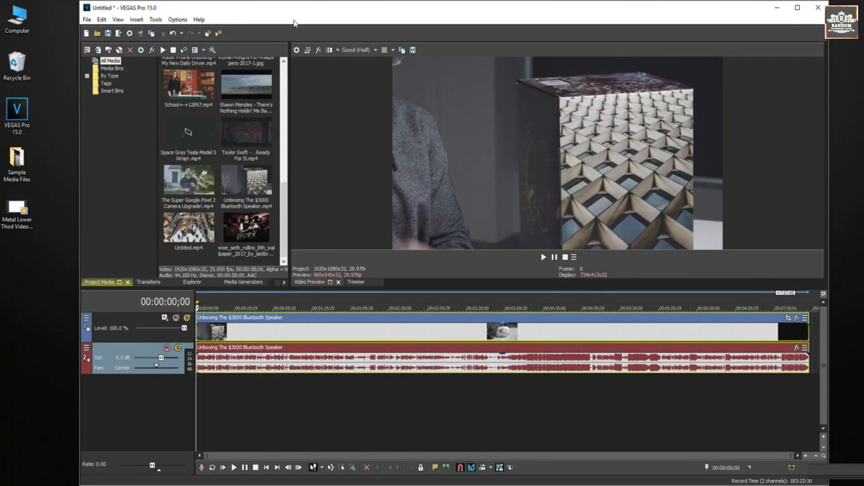
{"action": "double_click", "coordinate": [292, 11]}
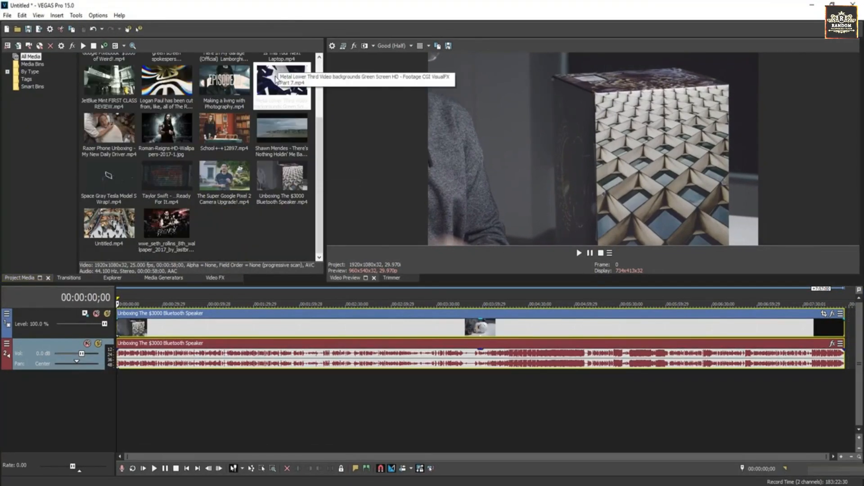
Step: Place the Metal Lower Third clip on new tracks at about 30 seconds and move the speaker video onto its video track
{"action": "left_click_drag", "start_coordinate": [276, 79], "coordinate": [171, 402]}
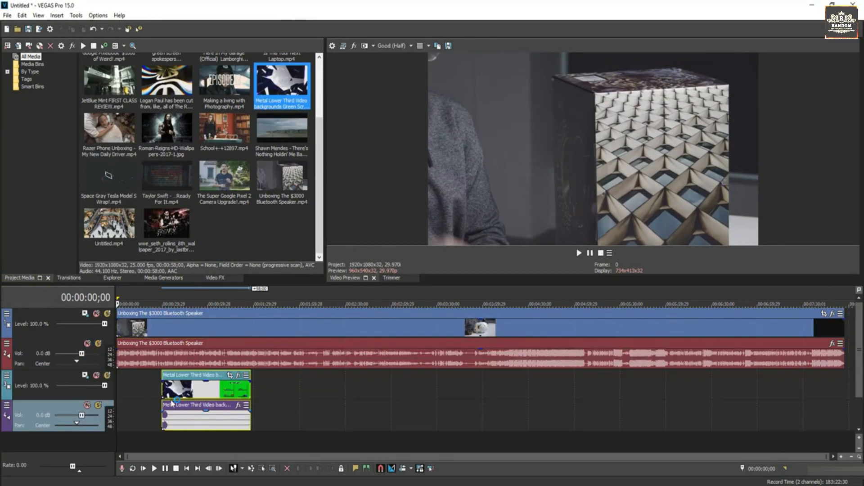
{"action": "left_click", "coordinate": [182, 320]}
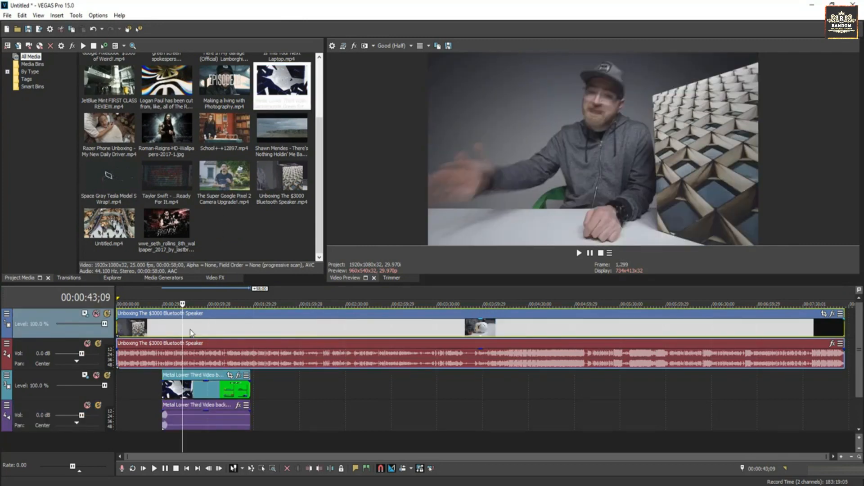
{"action": "left_click_drag", "start_coordinate": [204, 328], "coordinate": [180, 402]}
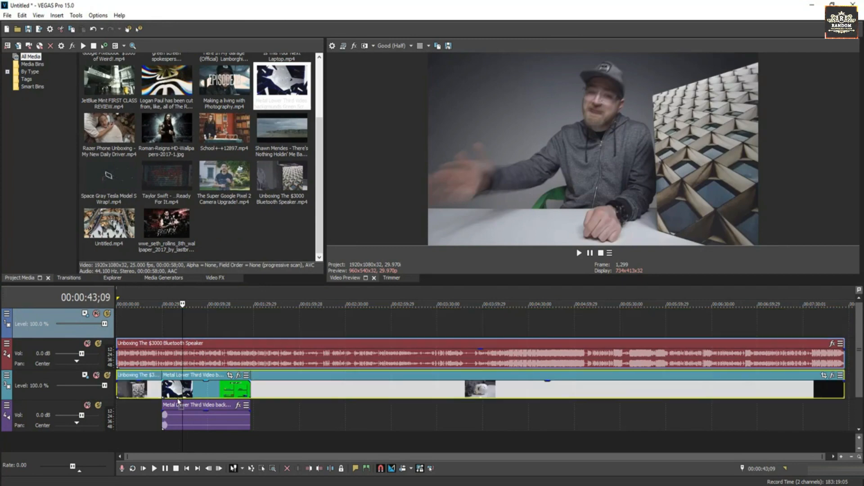
Step: Move the Metal Lower Third clip to the top video track and delete the track holding its audio
{"action": "left_click_drag", "start_coordinate": [223, 336], "coordinate": [201, 327]}
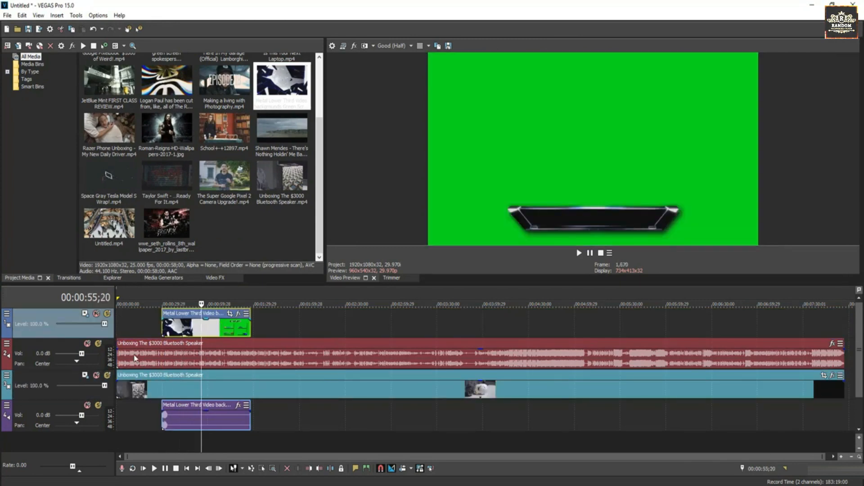
{"action": "left_click", "coordinate": [65, 405]}
{"action": "right_click", "coordinate": [65, 413]}
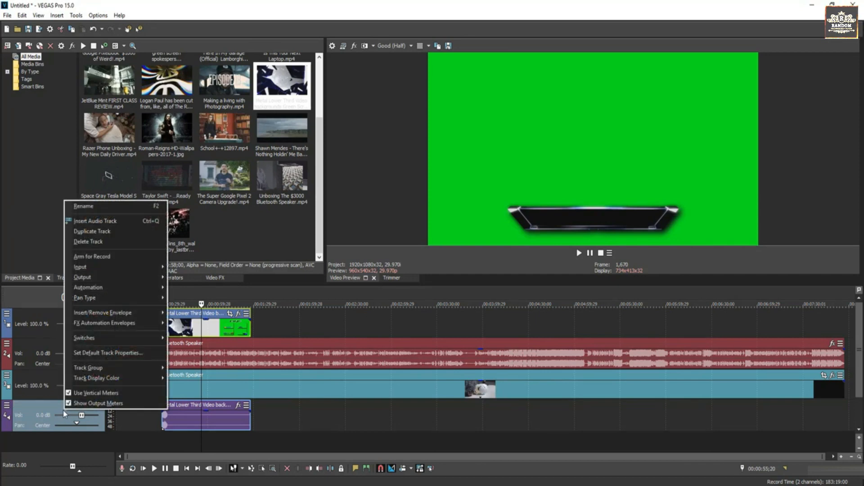
{"action": "mouse_move", "coordinate": [109, 290]}
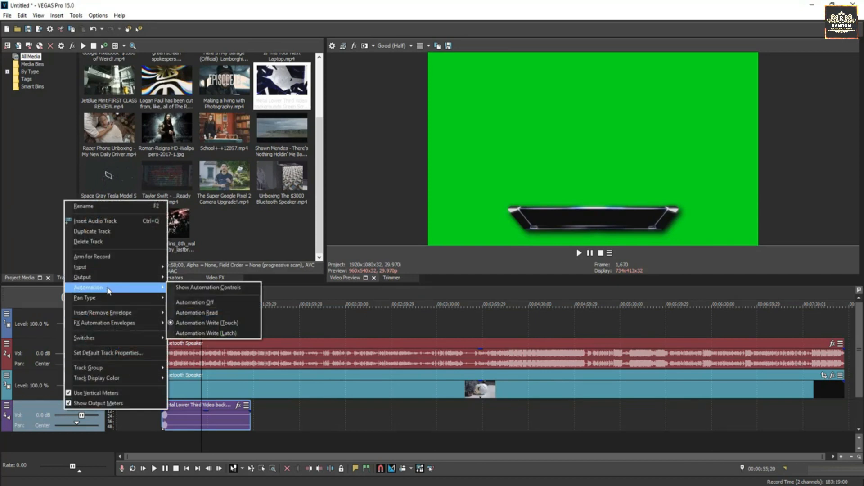
{"action": "left_click", "coordinate": [88, 241]}
Step: Split the Metal Lower Third clip at 00:00:47;21 and delete the part before the split
{"action": "left_click", "coordinate": [189, 326]}
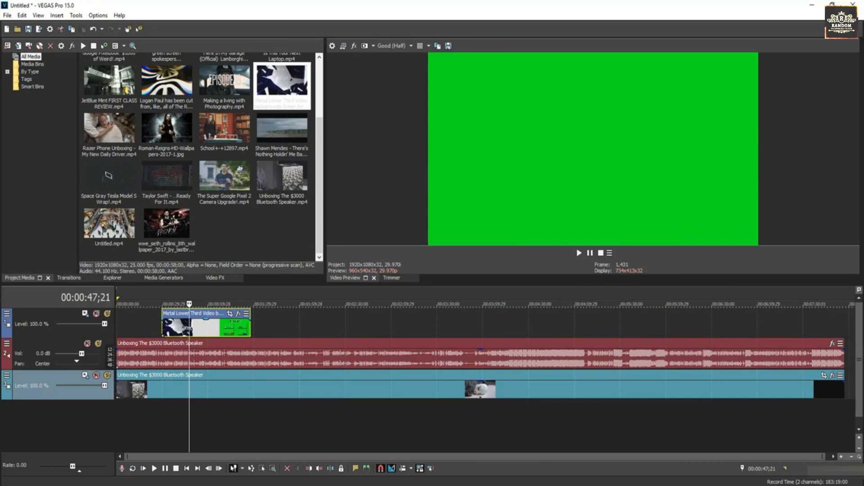
{"action": "right_click", "coordinate": [189, 328]}
{"action": "left_click", "coordinate": [198, 327]}
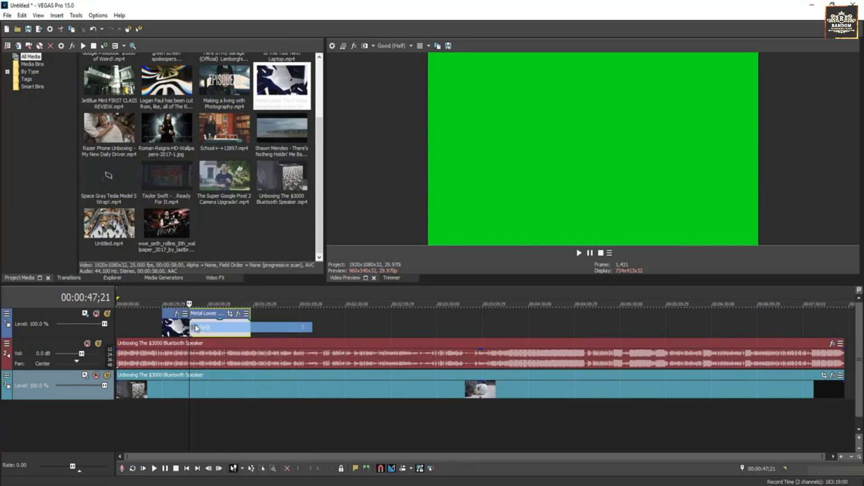
{"action": "left_click", "coordinate": [174, 328]}
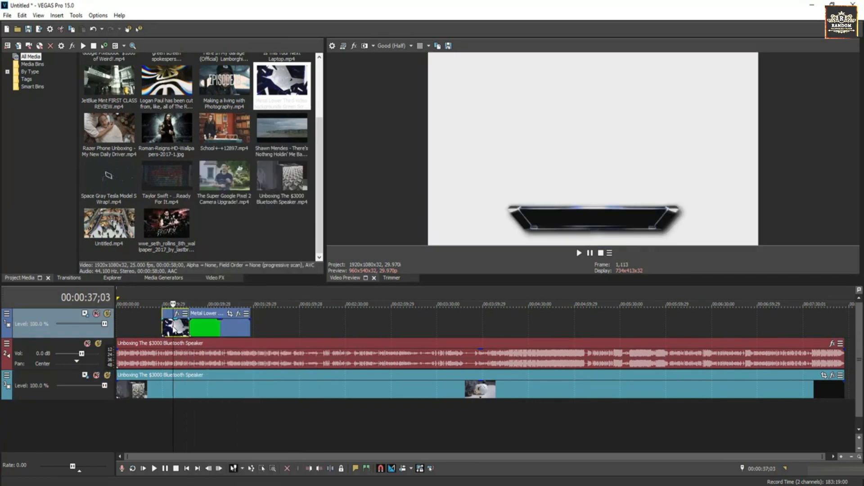
{"action": "key", "text": "Delete"}
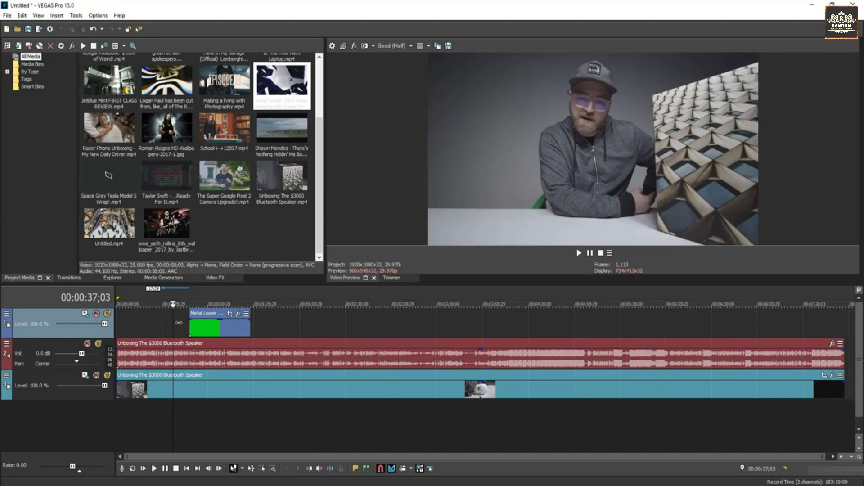
Step: Split the Metal Lower Third clip at 00:01:04;17, delete the part after it, and move the remaining piece to about 12 seconds
{"action": "left_click_drag", "start_coordinate": [179, 323], "coordinate": [215, 328]}
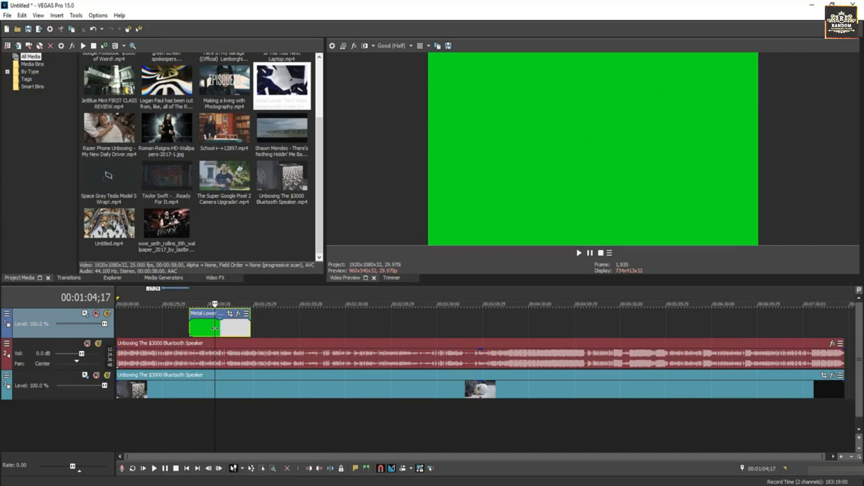
{"action": "right_click", "coordinate": [215, 328]}
{"action": "left_click", "coordinate": [229, 326]}
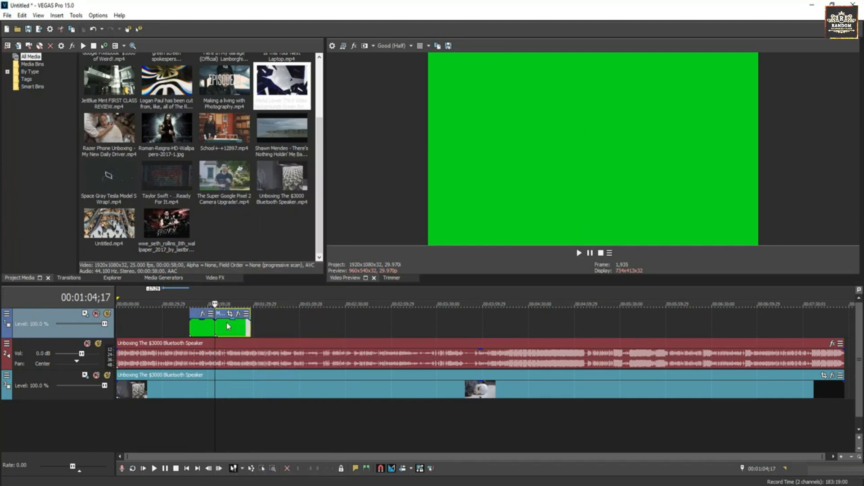
{"action": "left_click", "coordinate": [226, 323]}
{"action": "key", "text": "Delete"}
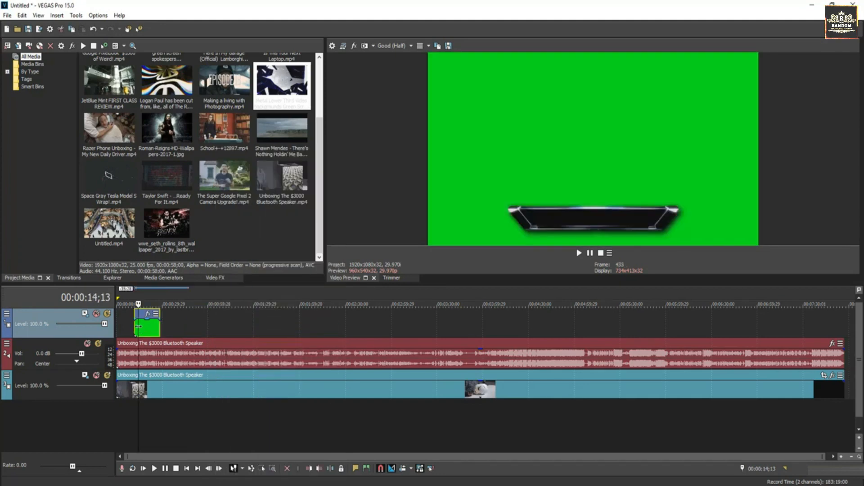
Step: Set the playhead to 00:00:17;02 and apply the Chroma Keyer effect with its default preset to the lower third clip
{"action": "mouse_move", "coordinate": [139, 327]}
{"action": "left_mouse_down"}
{"action": "mouse_move", "coordinate": [160, 327]}
{"action": "mouse_move", "coordinate": [142, 328]}
{"action": "left_mouse_up"}
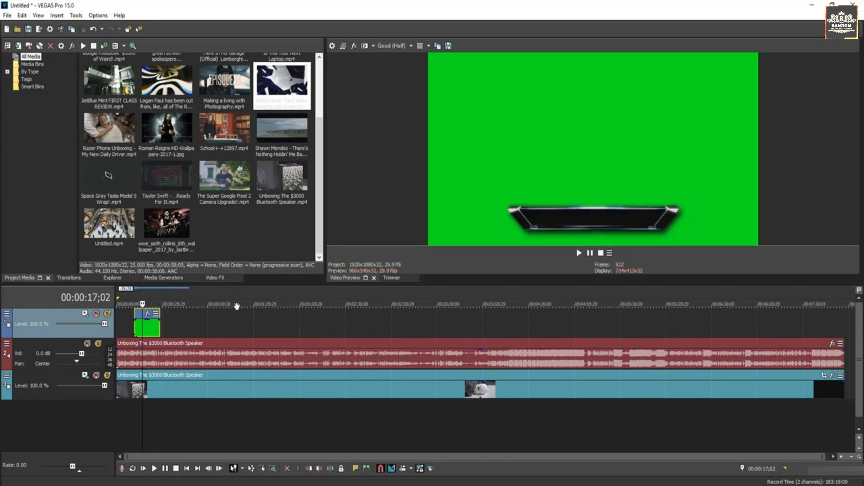
{"action": "left_click", "coordinate": [212, 278]}
{"action": "left_click", "coordinate": [42, 46]}
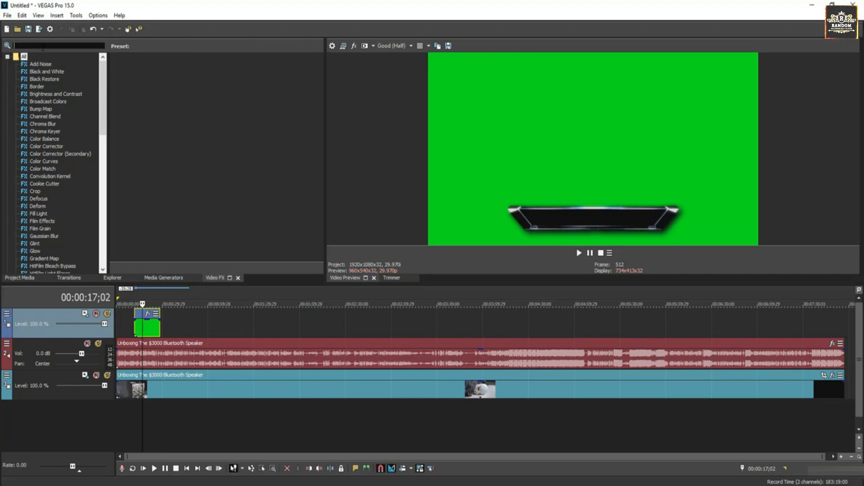
{"action": "type", "text": "chr"}
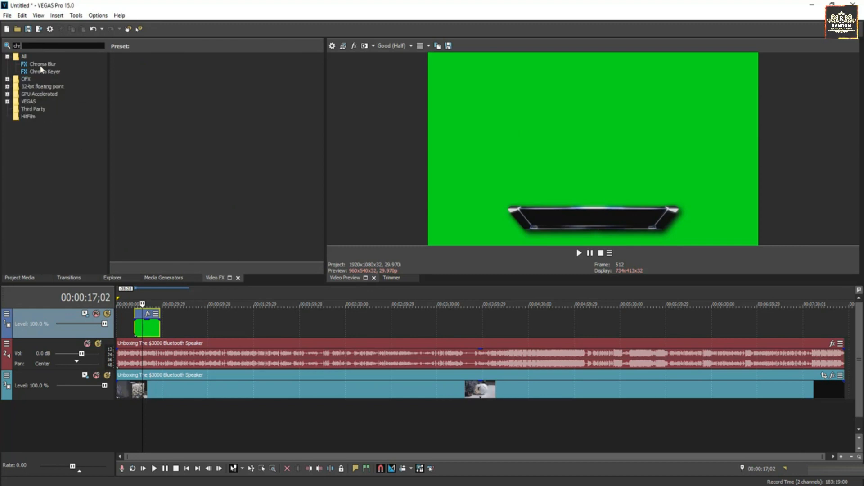
{"action": "left_click", "coordinate": [44, 72]}
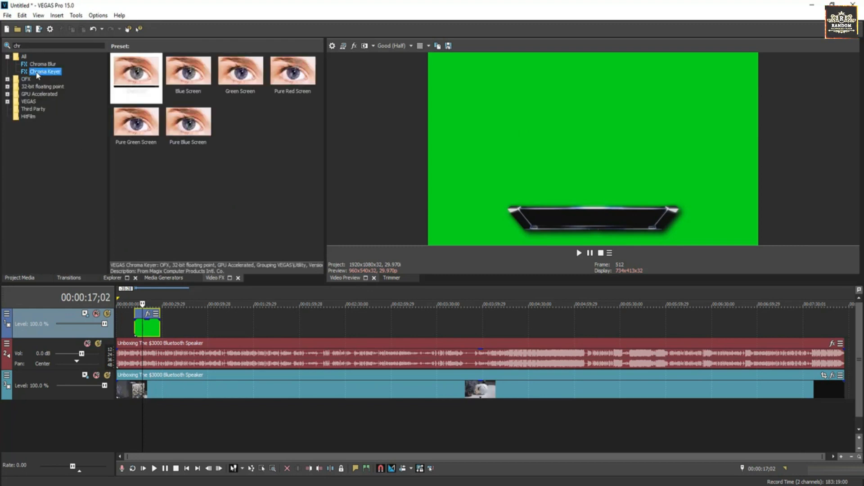
{"action": "left_click_drag", "start_coordinate": [179, 206], "coordinate": [149, 326]}
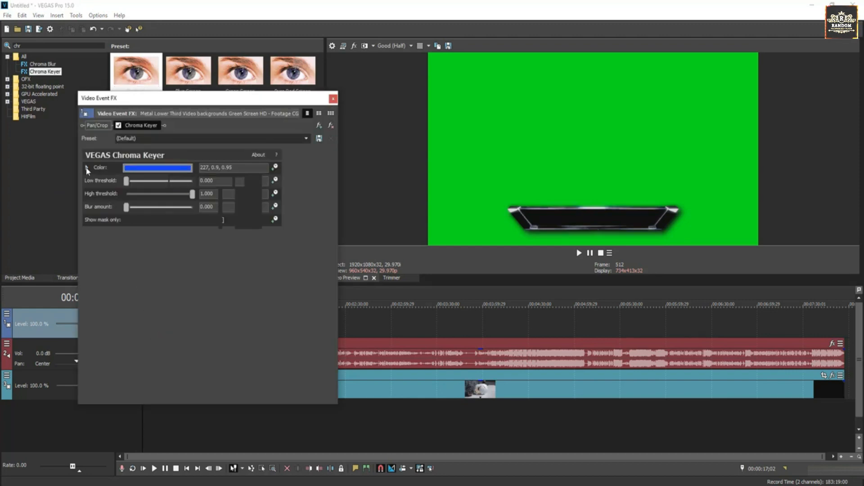
Step: Sample the green background in the preview as the Chroma Keyer color and close the effect settings
{"action": "left_click", "coordinate": [86, 168]}
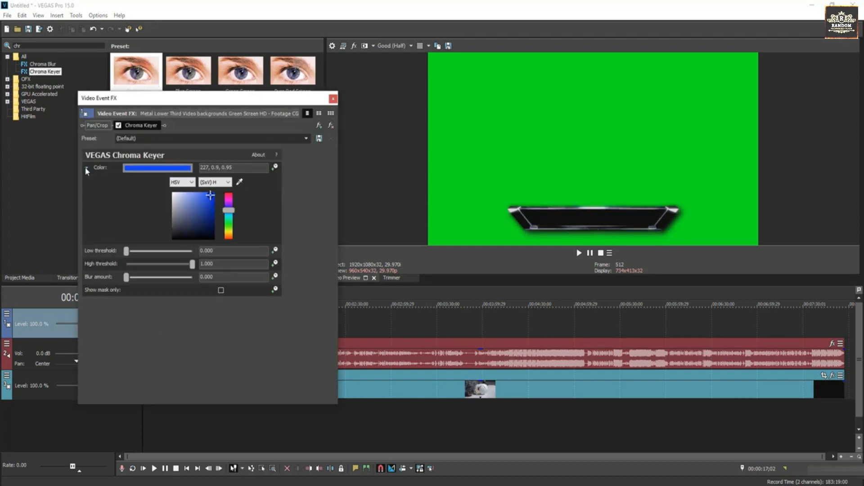
{"action": "left_click", "coordinate": [239, 182]}
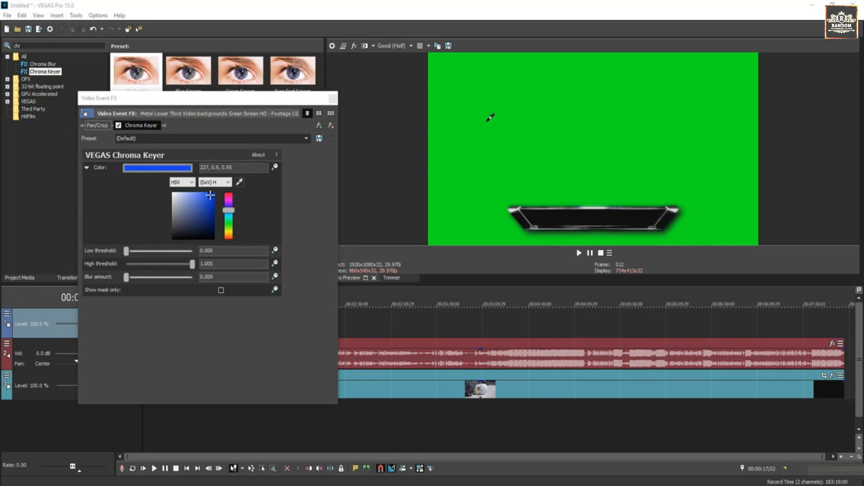
{"action": "left_click", "coordinate": [490, 118]}
{"action": "left_click", "coordinate": [332, 98]}
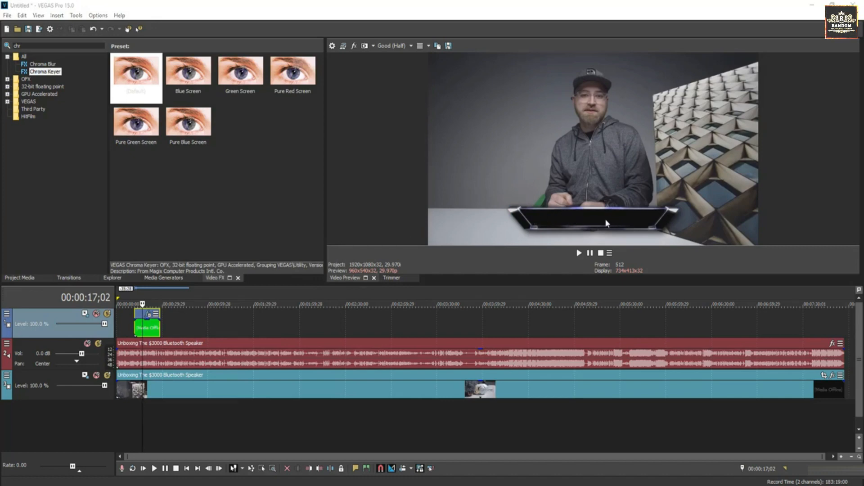
Step: Insert a new video track and add a text media event on it at 00:00:17;02
{"action": "right_click", "coordinate": [182, 416]}
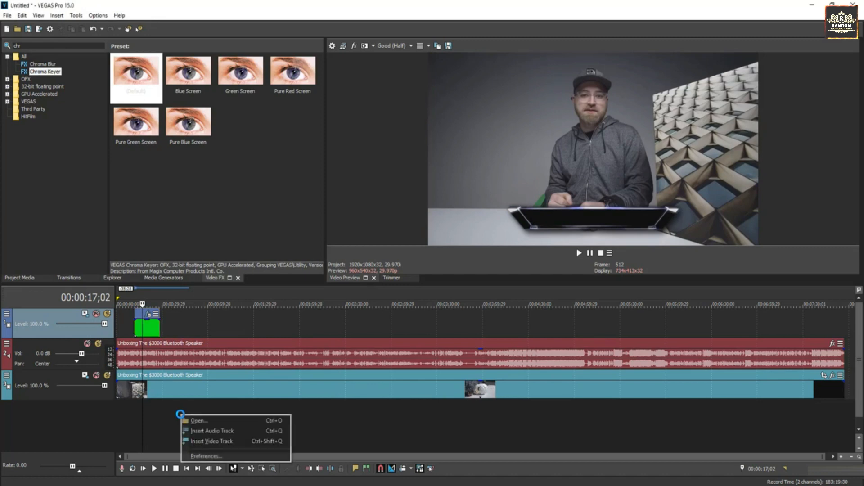
{"action": "left_click", "coordinate": [202, 442]}
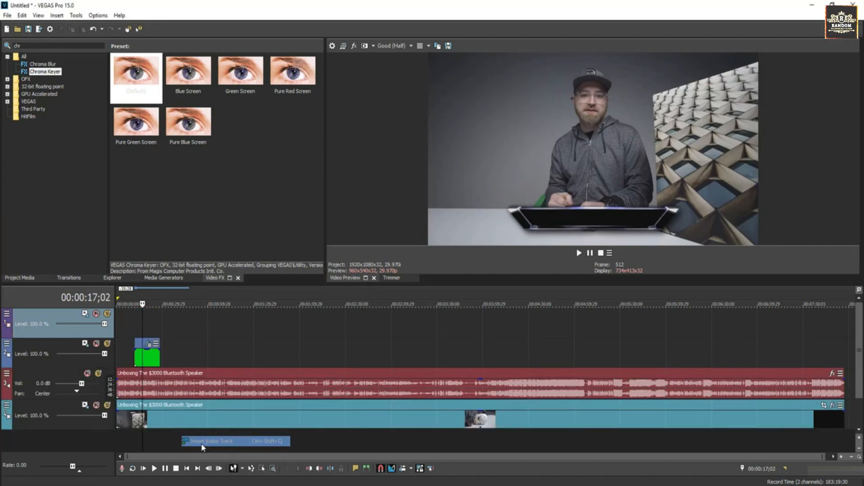
{"action": "right_click", "coordinate": [151, 318]}
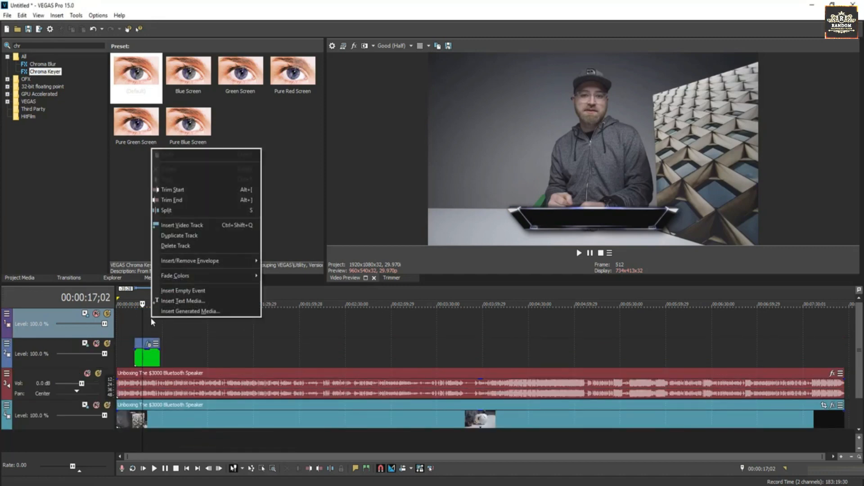
{"action": "left_click", "coordinate": [181, 304]}
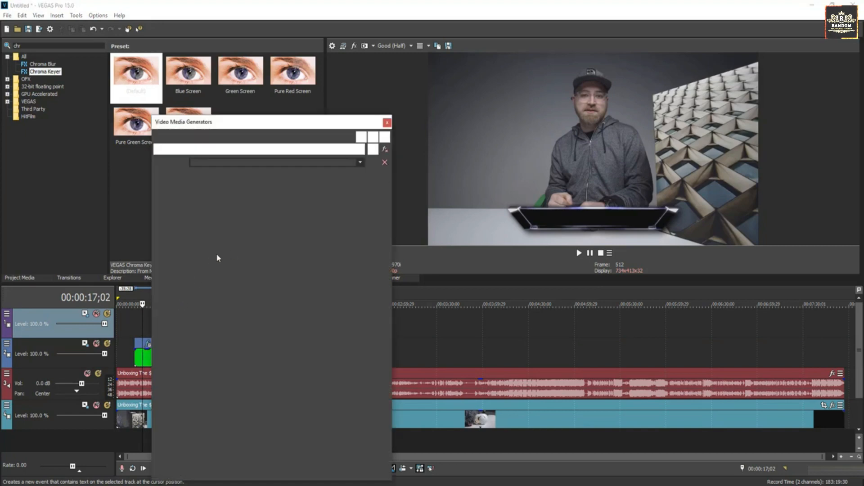
Step: Replace the sample text with "Unboxing Therapy"
{"action": "left_click_drag", "start_coordinate": [343, 235], "coordinate": [160, 234]}
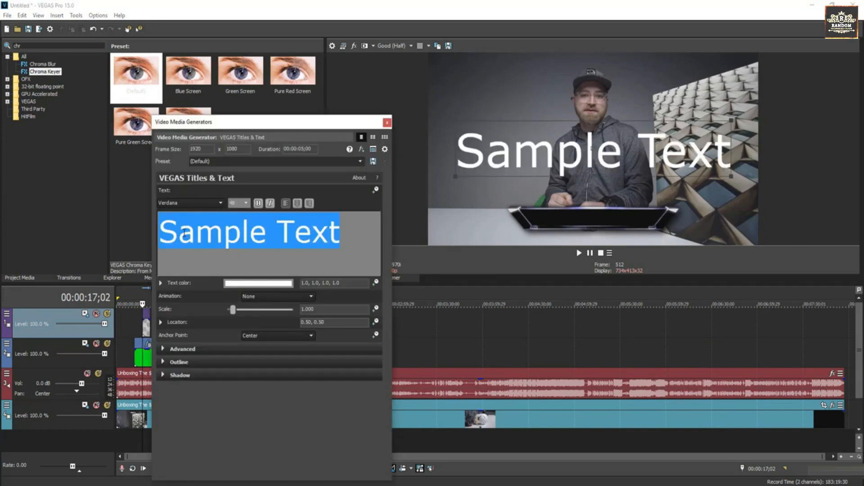
{"action": "type", "text": "Un"}
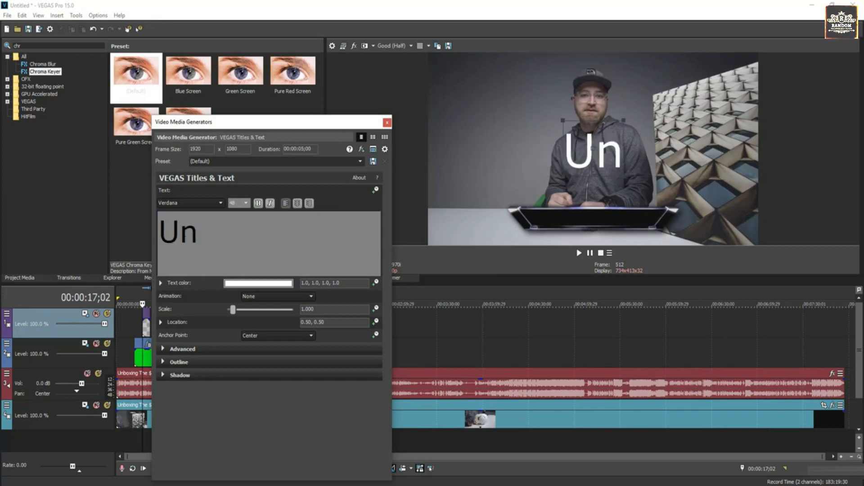
{"action": "type", "text": "boxing"}
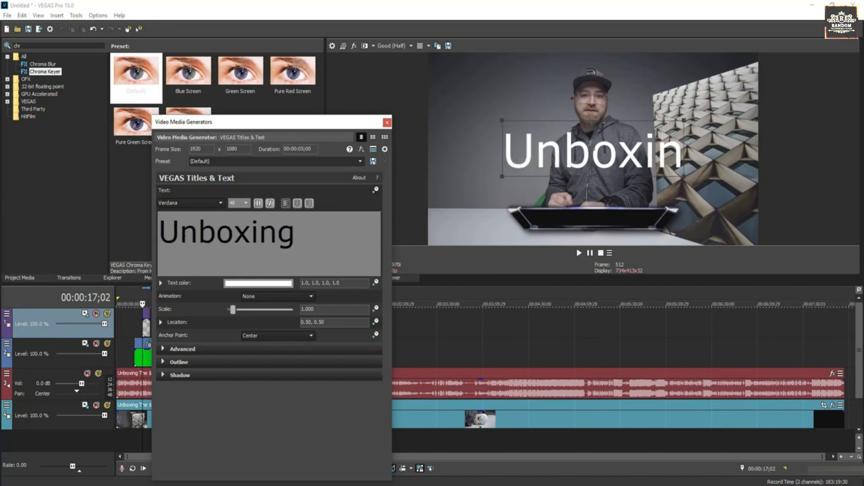
{"action": "type", "text": " The"}
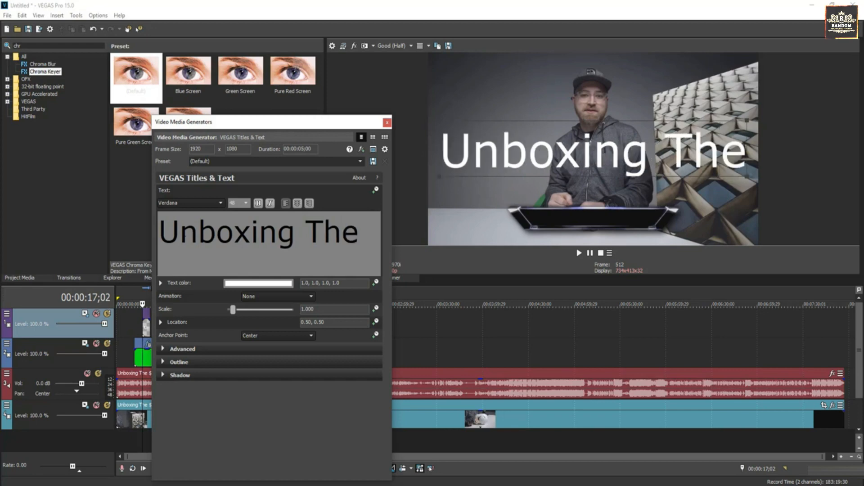
{"action": "type", "text": "rapy"}
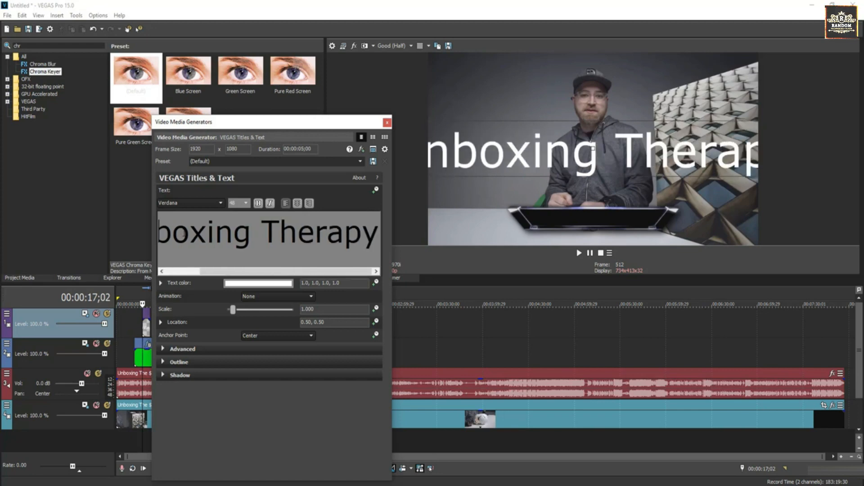
Step: Set the whole title text to size 20 and the American Captain font
{"action": "key", "text": "ctrl+a"}
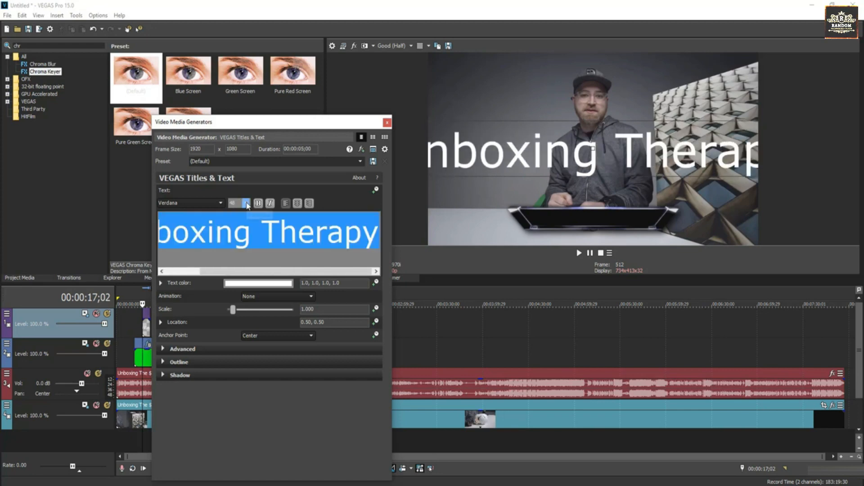
{"action": "left_click", "coordinate": [246, 203]}
{"action": "left_click", "coordinate": [237, 248]}
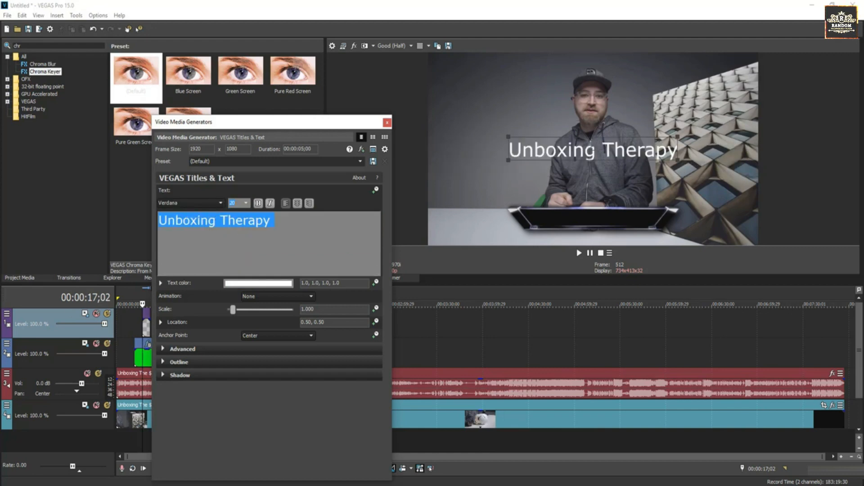
{"action": "left_click", "coordinate": [220, 203]}
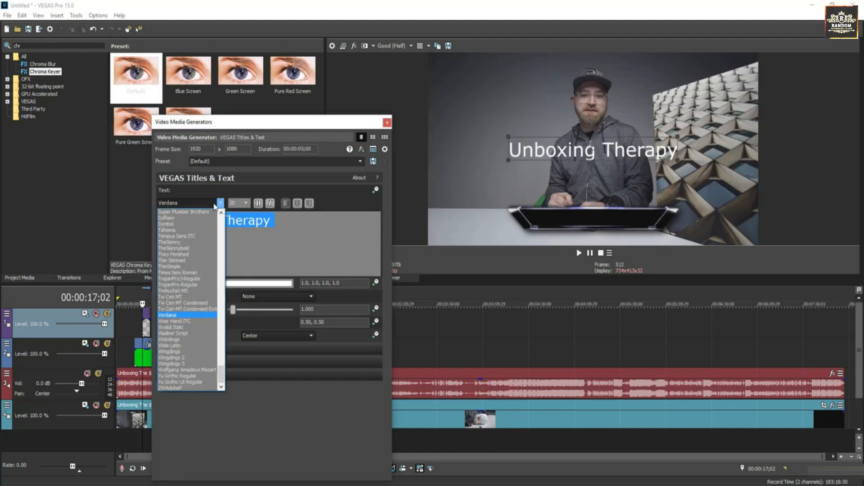
{"action": "scroll", "coordinate": [185, 266], "scroll_direction": "up", "scroll_amount": 10}
{"action": "scroll", "coordinate": [216, 351], "scroll_direction": "up", "scroll_amount": 10}
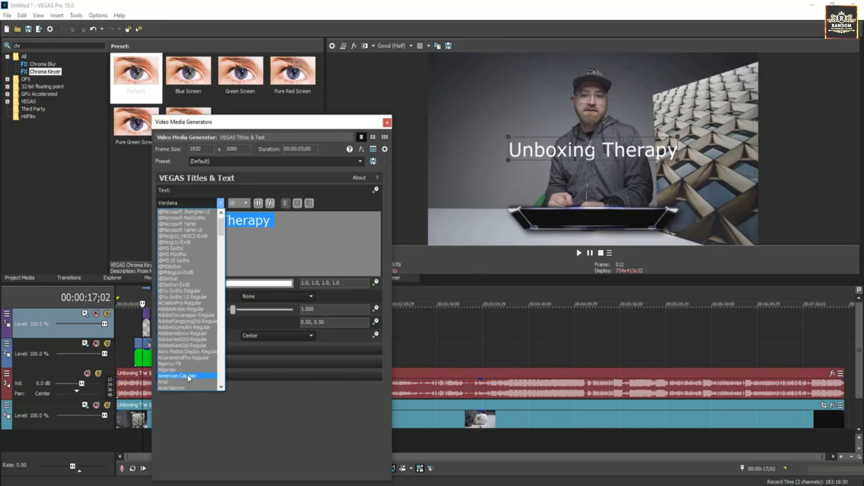
{"action": "left_click", "coordinate": [187, 375]}
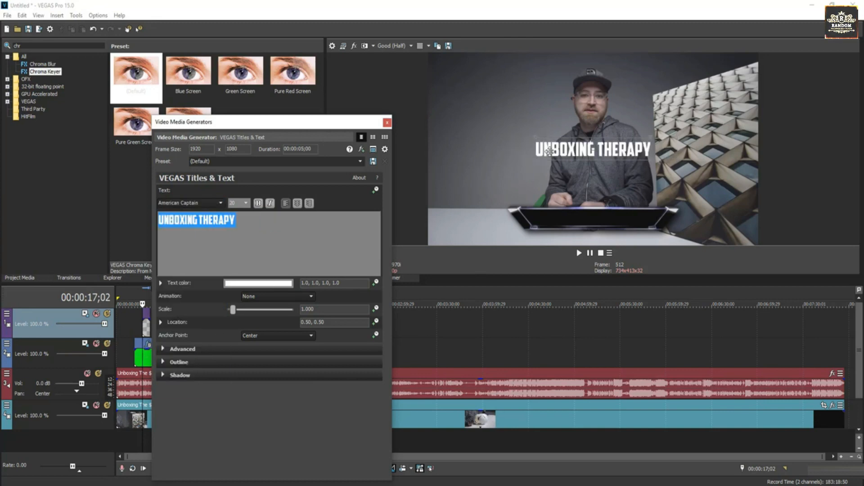
Step: Scale the title to 0.865, place it on the metal bar at location 0.51, 0.14, and close the text generator
{"action": "left_click_drag", "start_coordinate": [534, 137], "coordinate": [569, 219]}
{"action": "left_click", "coordinate": [182, 349]}
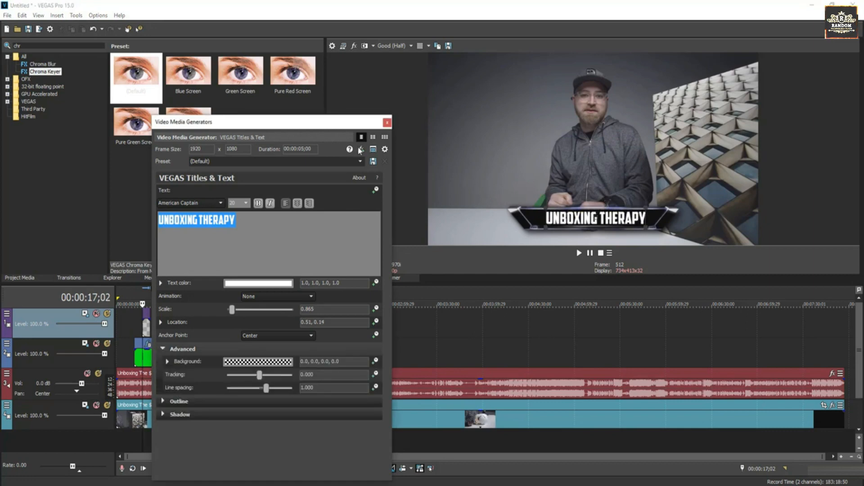
{"action": "left_click", "coordinate": [387, 123]}
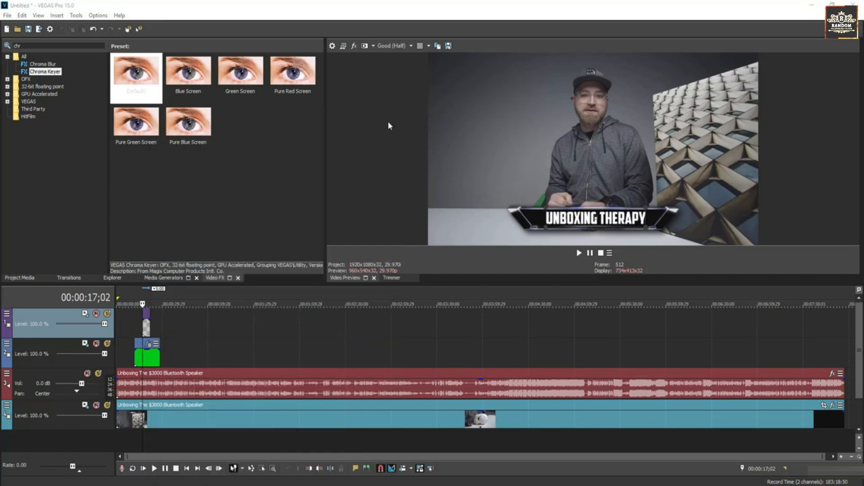
Step: Extend the title event to about the lower third clip's span and give it a fade-in of about 2 seconds and fade-out of about 3 seconds
{"action": "mouse_move", "coordinate": [149, 325]}
{"action": "left_mouse_down"}
{"action": "mouse_move", "coordinate": [155, 331]}
{"action": "mouse_move", "coordinate": [137, 325]}
{"action": "left_mouse_up"}
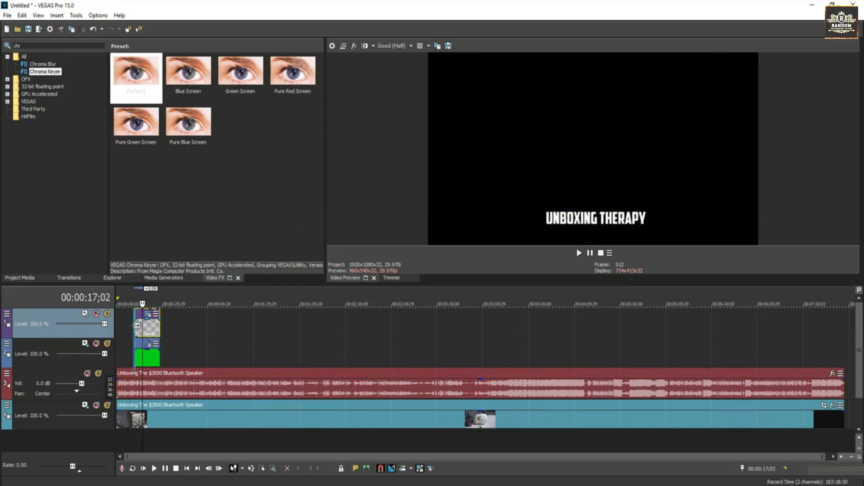
{"action": "left_click", "coordinate": [841, 456]}
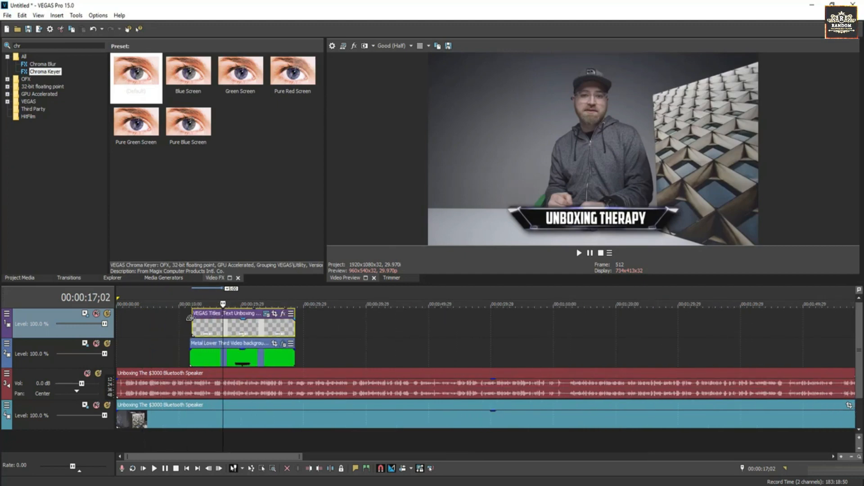
{"action": "left_click_drag", "start_coordinate": [191, 319], "coordinate": [206, 321]}
{"action": "left_click_drag", "start_coordinate": [296, 319], "coordinate": [276, 320]}
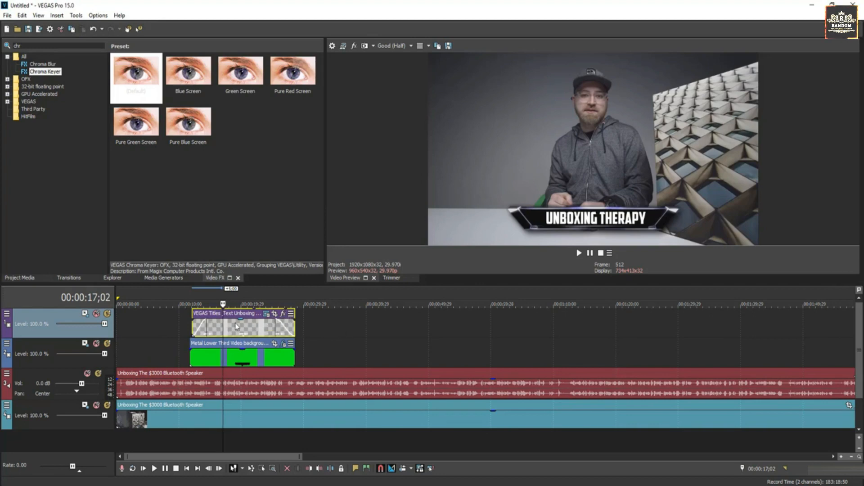
Step: Play the timeline from just before the lower third until past its end to review the keyed bar and fading title
{"action": "left_click_drag", "start_coordinate": [223, 323], "coordinate": [184, 325]}
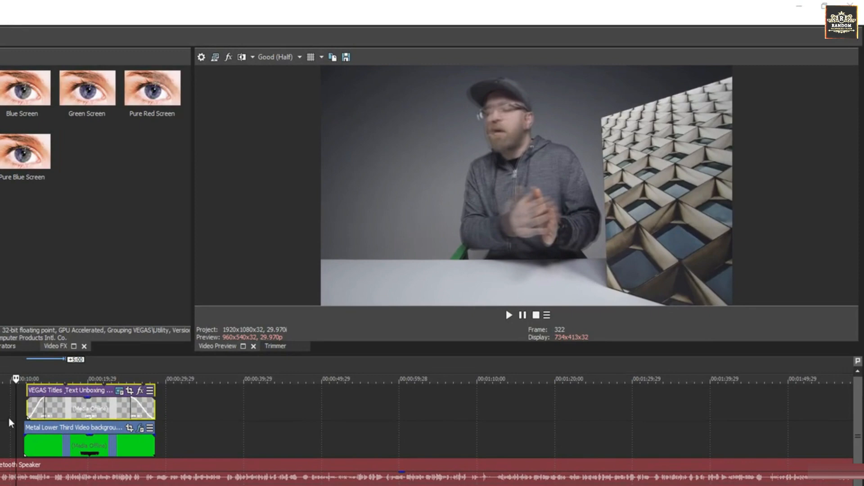
{"action": "key", "text": "space"}
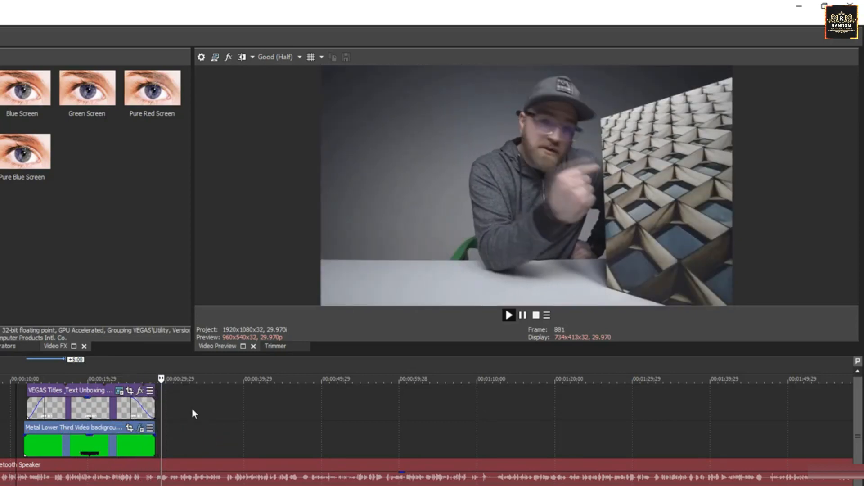
{"action": "left_click", "coordinate": [191, 408]}
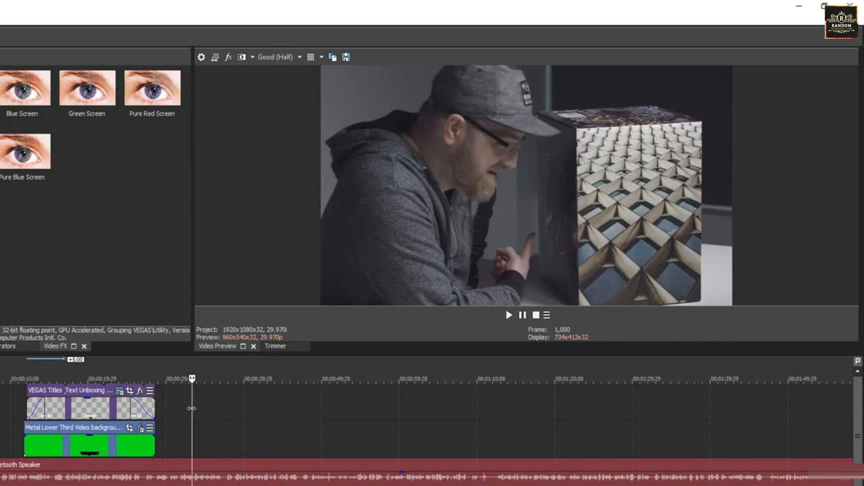